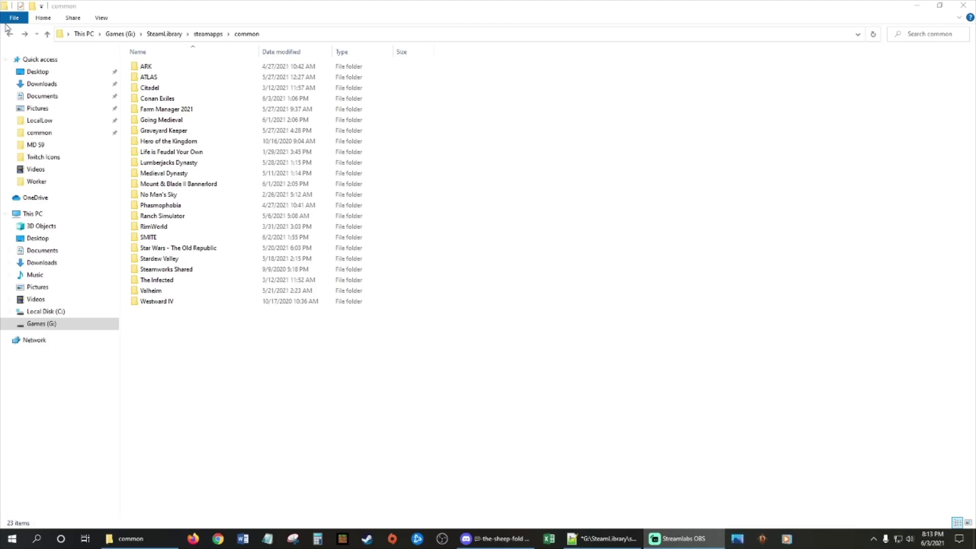
Step: Open the Going Medieval game folder on the Games (G:) drive in File Explorer
double_click(173, 122)
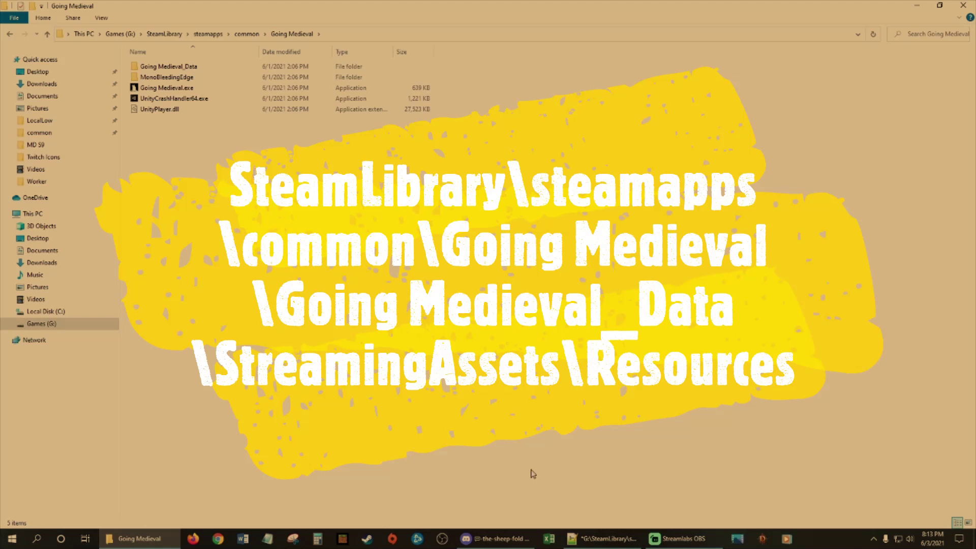
mouse_move(584, 541)
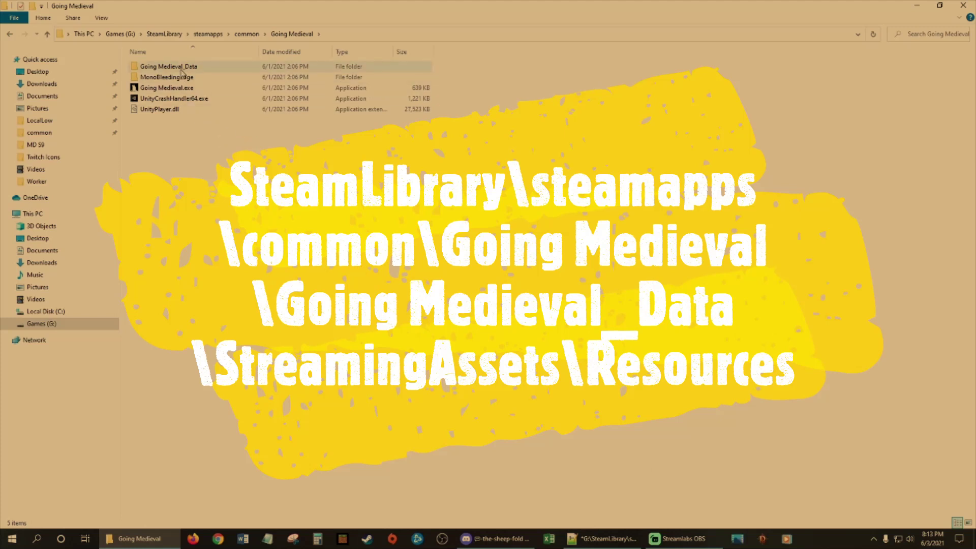
mouse_move(181, 72)
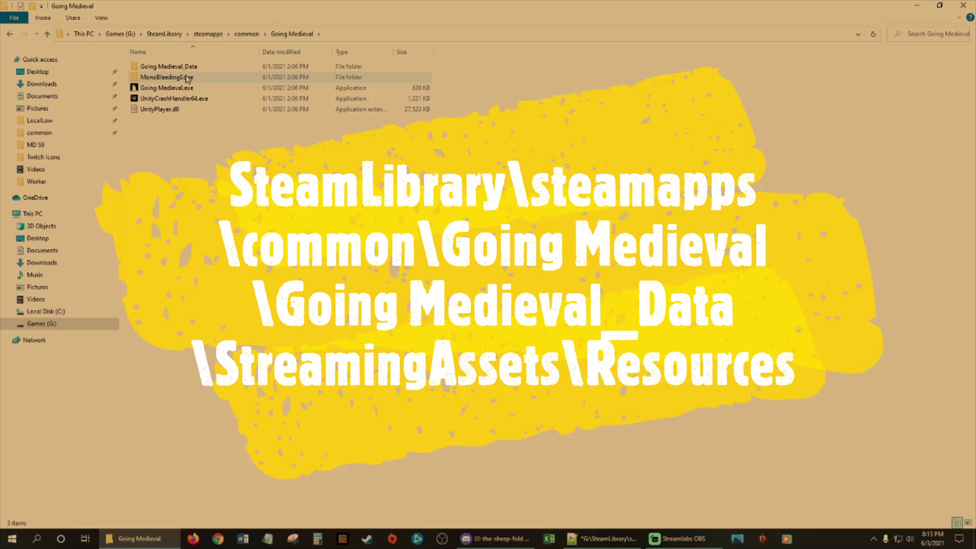
Step: Go back to SteamLibrary and descend through steamapps, common and Going Medieval into Going Medieval_Data
click(164, 35)
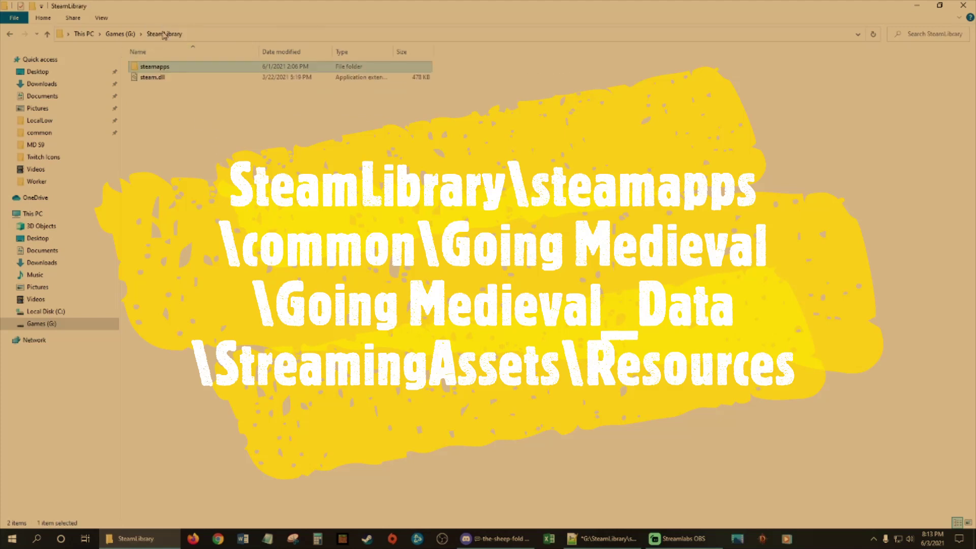
double_click(167, 69)
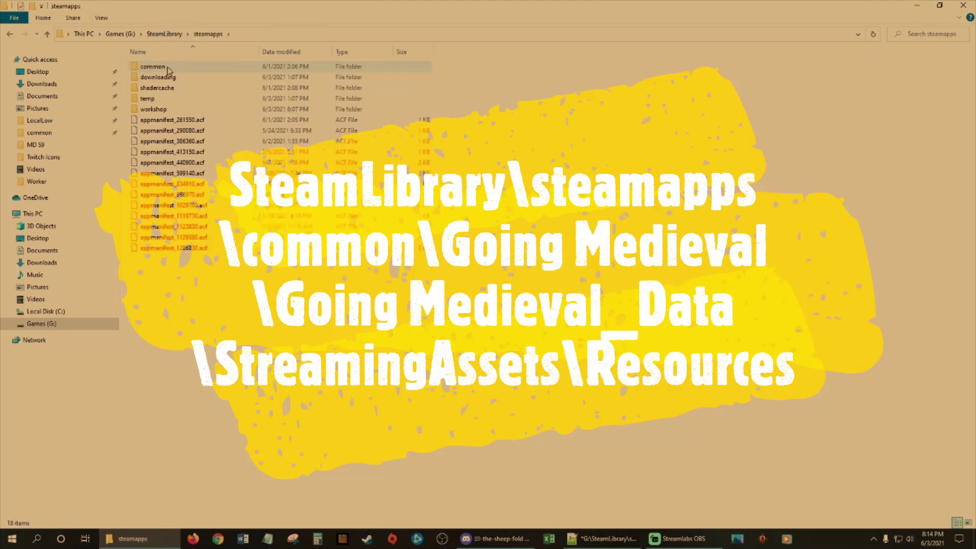
double_click(167, 68)
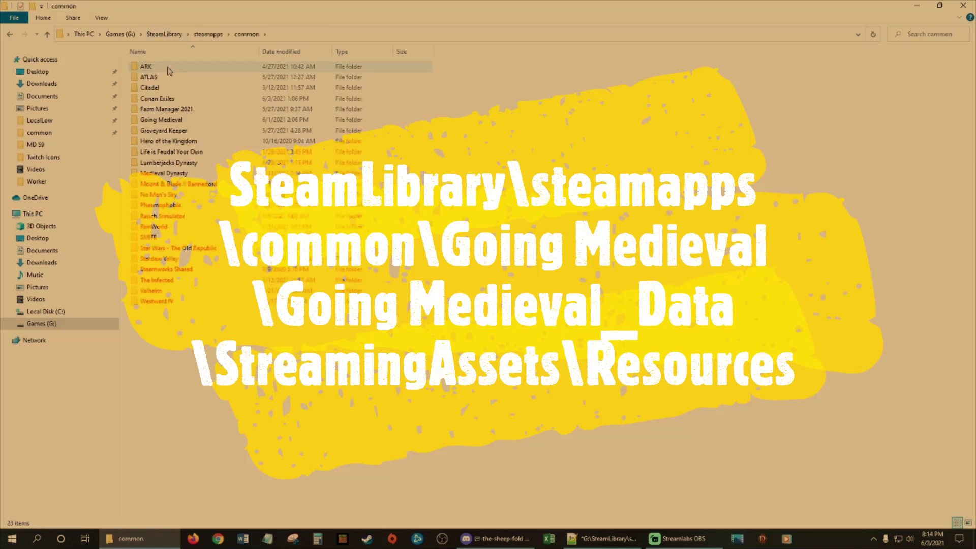
double_click(170, 121)
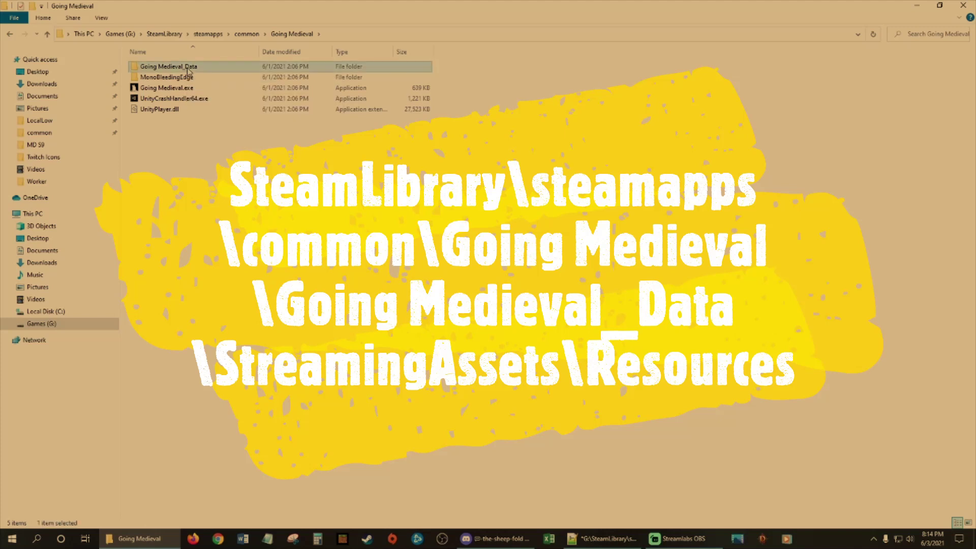
double_click(188, 71)
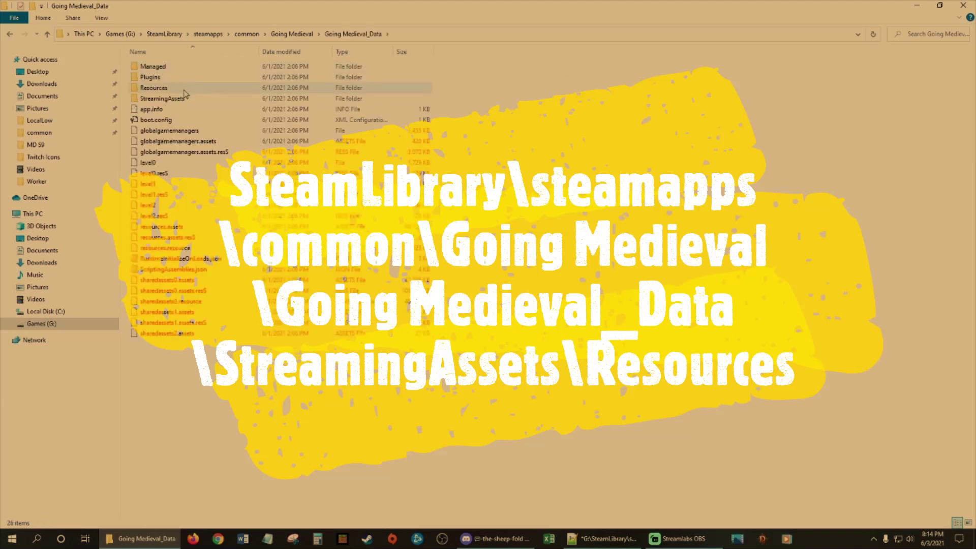
Step: Open the StreamingAssets\Resources folder, backing out of the wrong Resources and Trebuchet folders
double_click(185, 91)
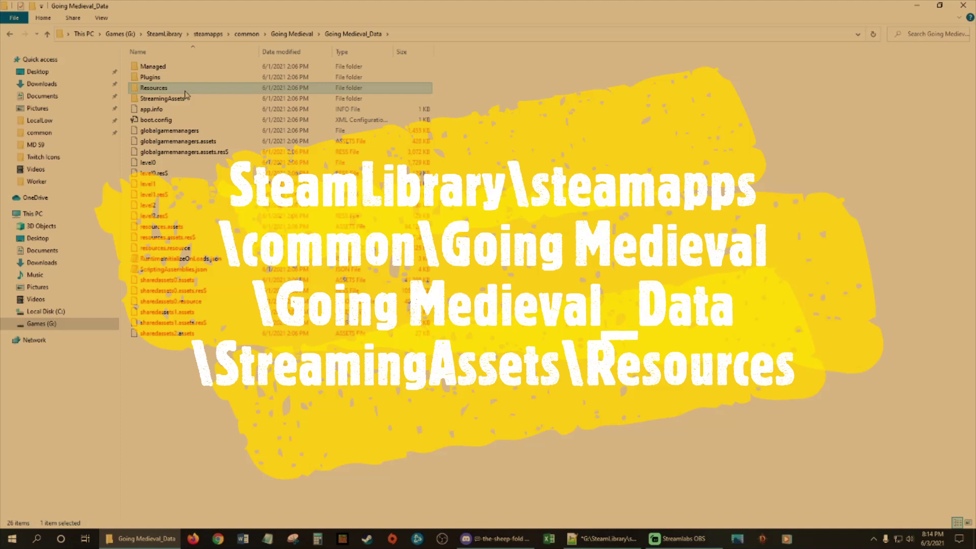
key(alt+Left)
click(183, 101)
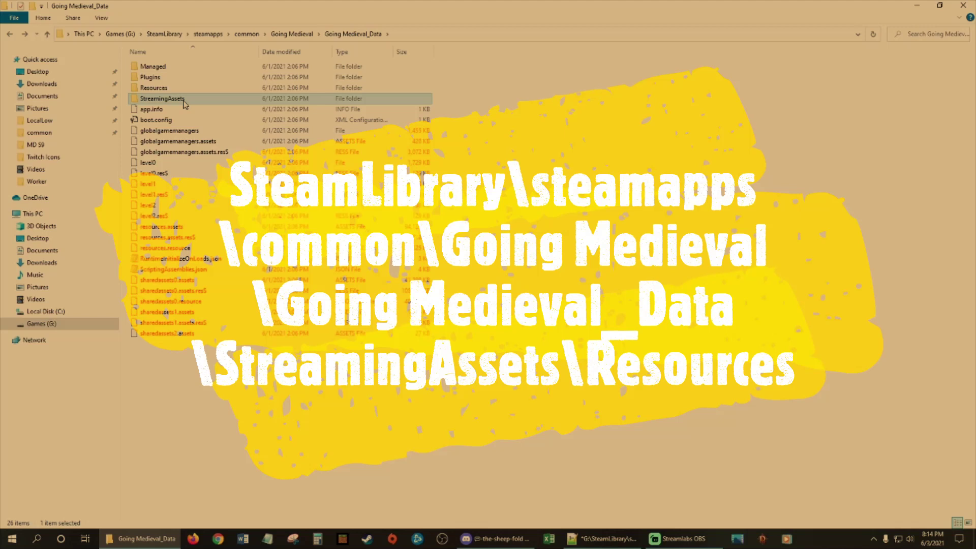
double_click(185, 101)
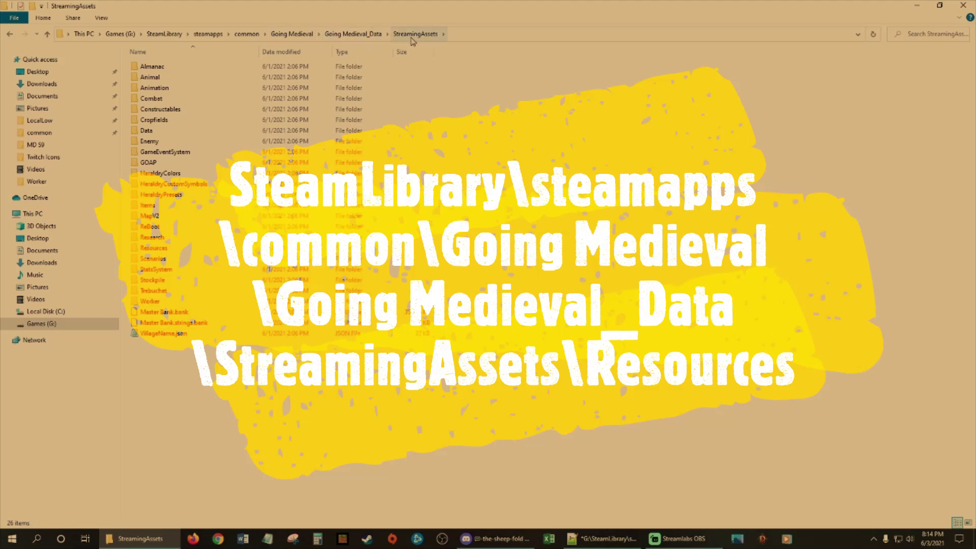
double_click(169, 291)
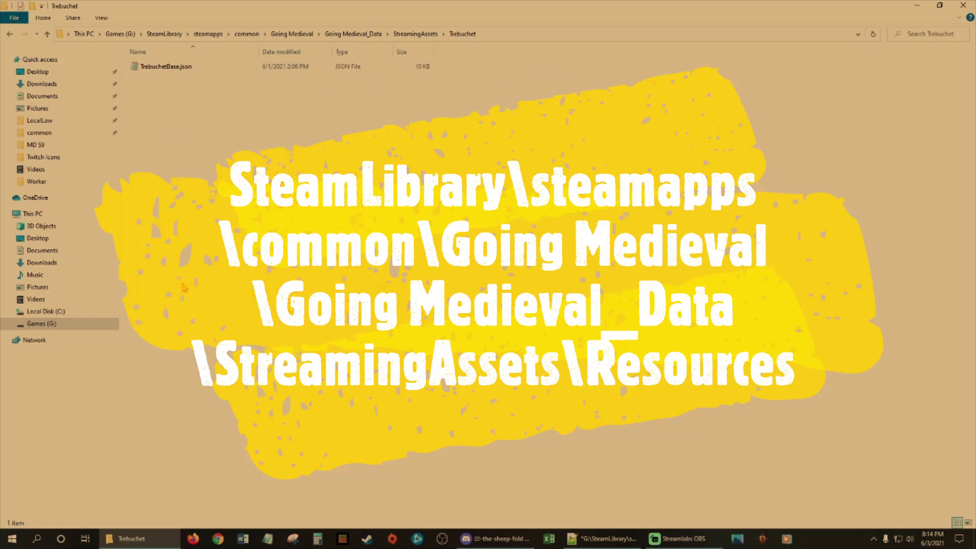
key(alt+Left)
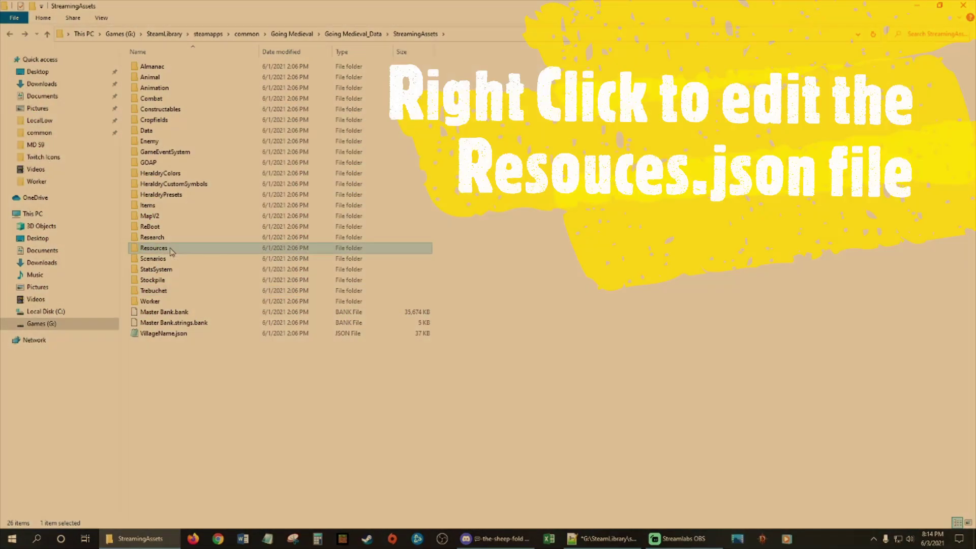
double_click(170, 249)
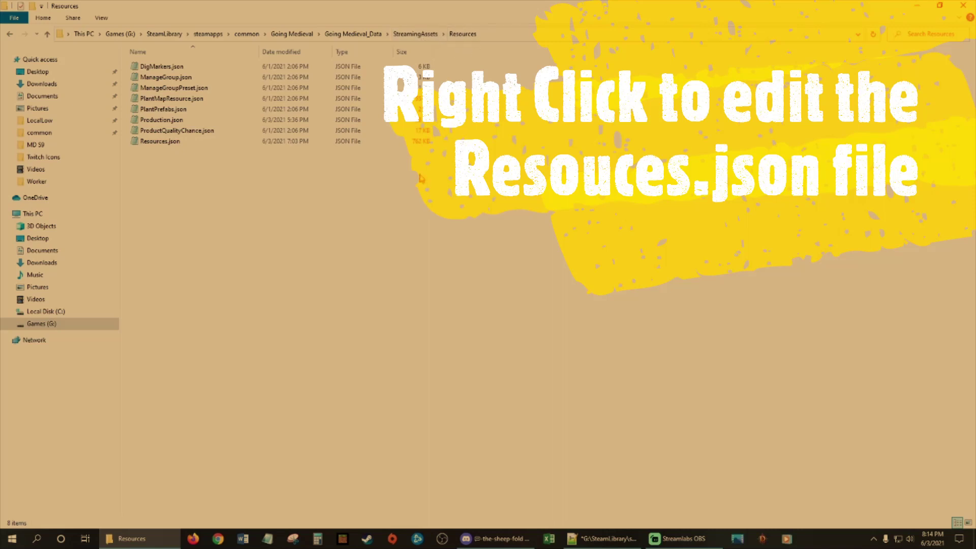
Step: Open Resources.json in Notepad++ using its Edit with Notepad++ context-menu entry
click(163, 144)
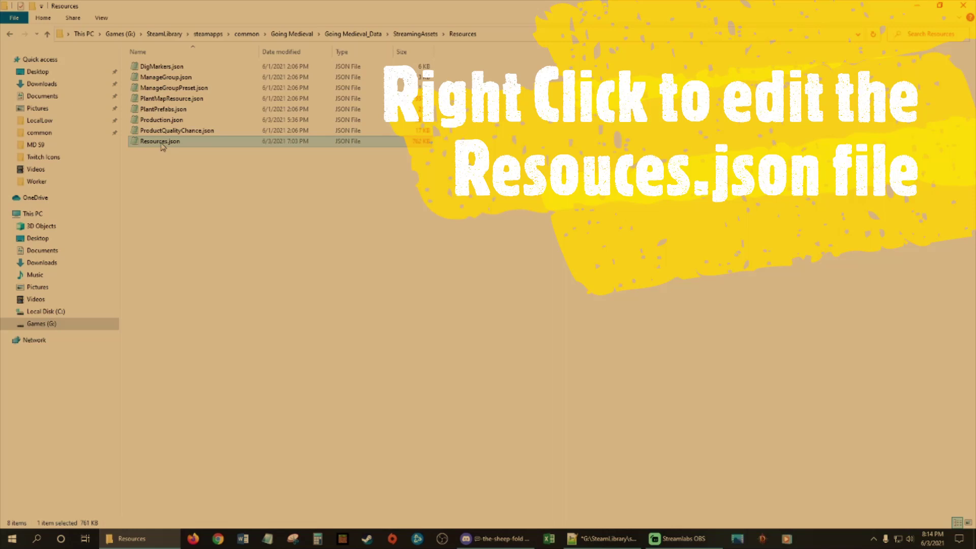
right_click(163, 147)
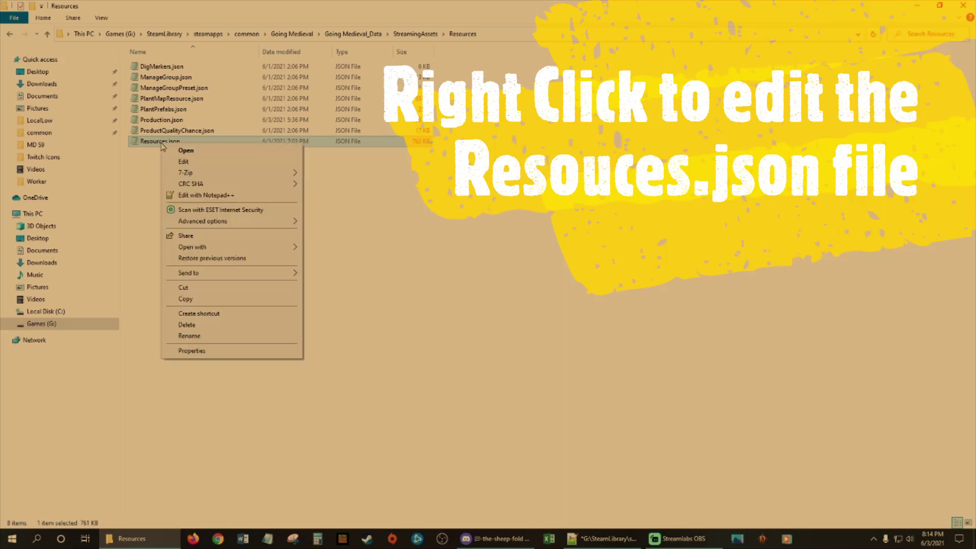
click(217, 196)
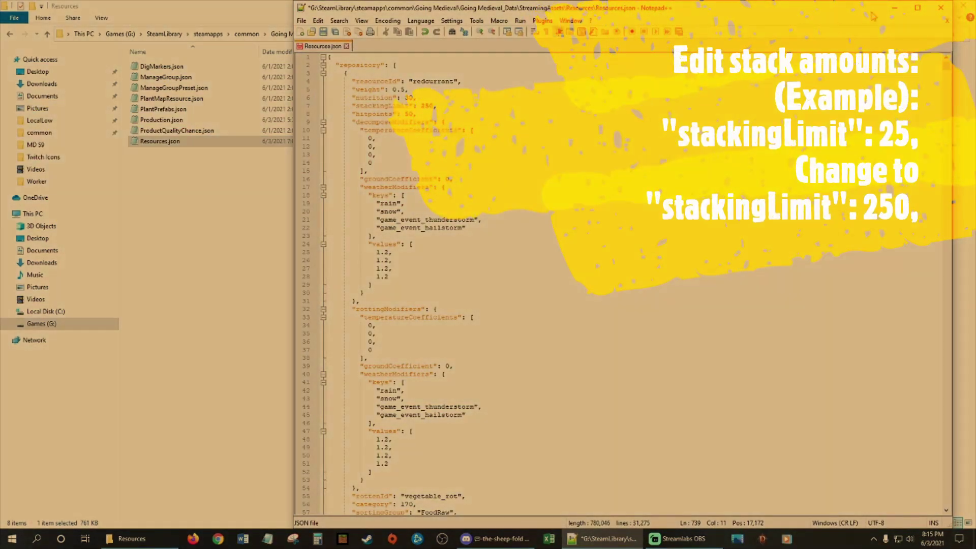
Step: Maximize the Notepad++ window and select the "stackingLimit": 250, text on line 7
click(918, 8)
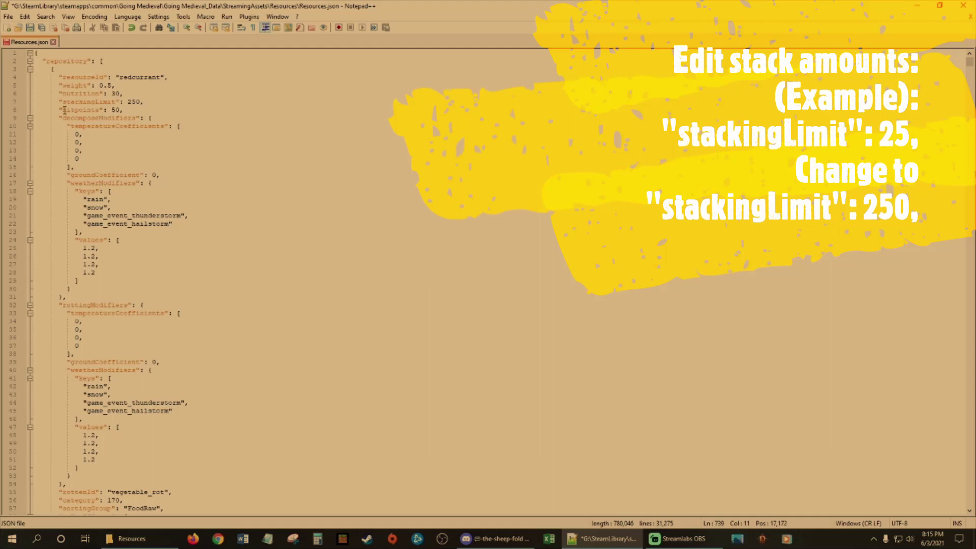
drag(59, 101, 144, 102)
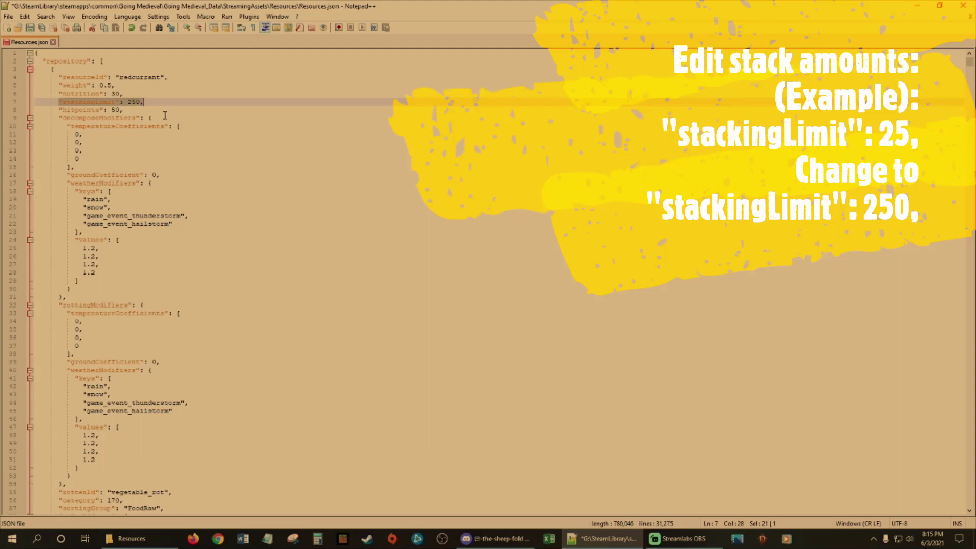
click(170, 103)
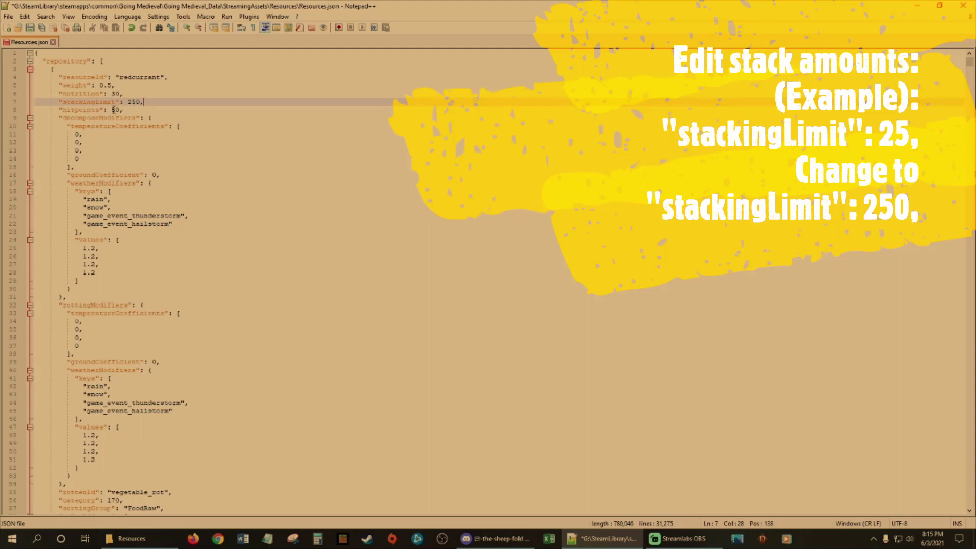
click(135, 108)
drag(60, 101, 144, 102)
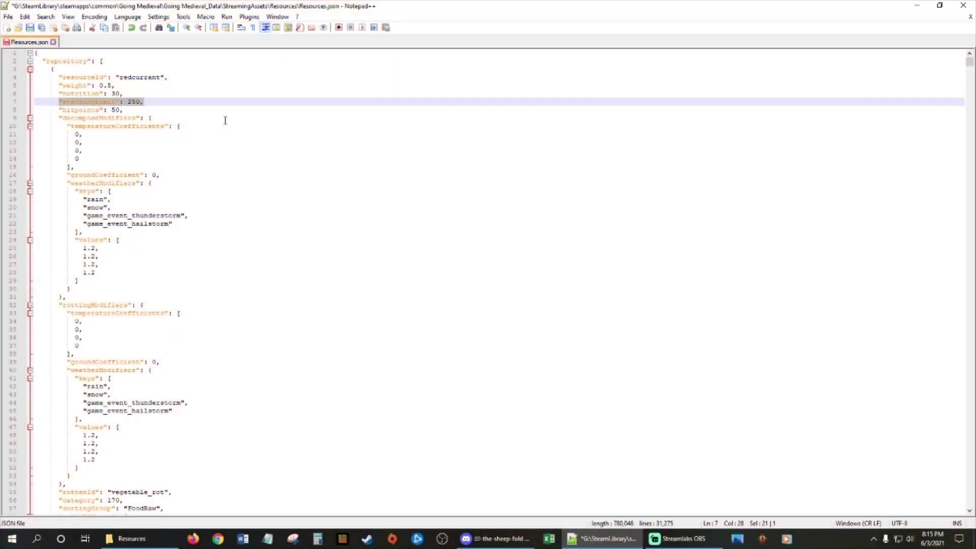
click(245, 278)
drag(60, 101, 144, 101)
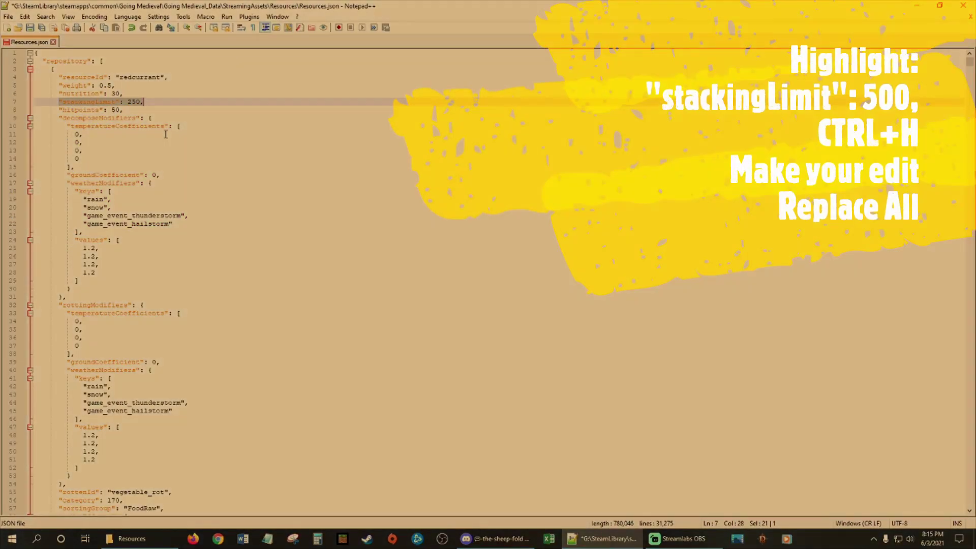
Step: Replace all 20 occurrences of "stackingLimit": 250, with "stackingLimit": 500, in Resources.json
key(ctrl+h)
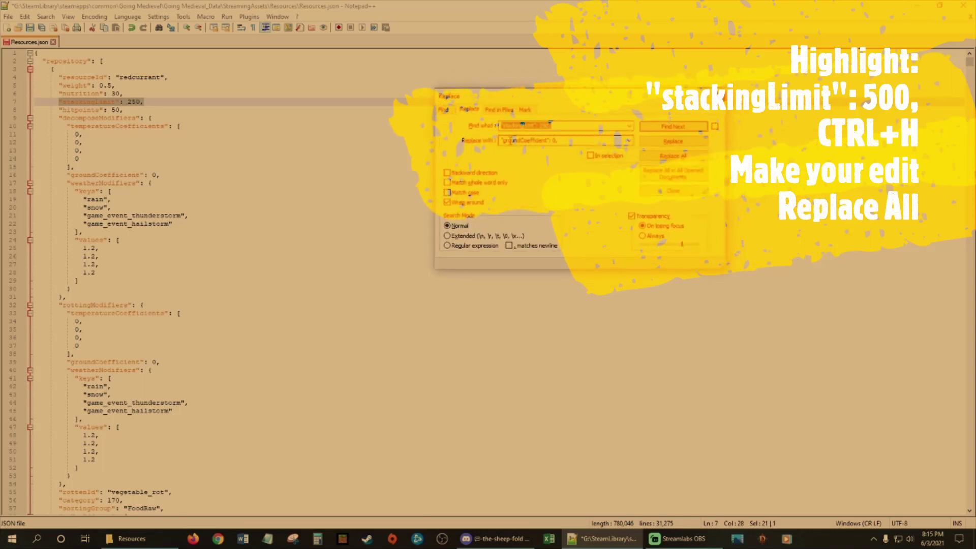
key(Tab)
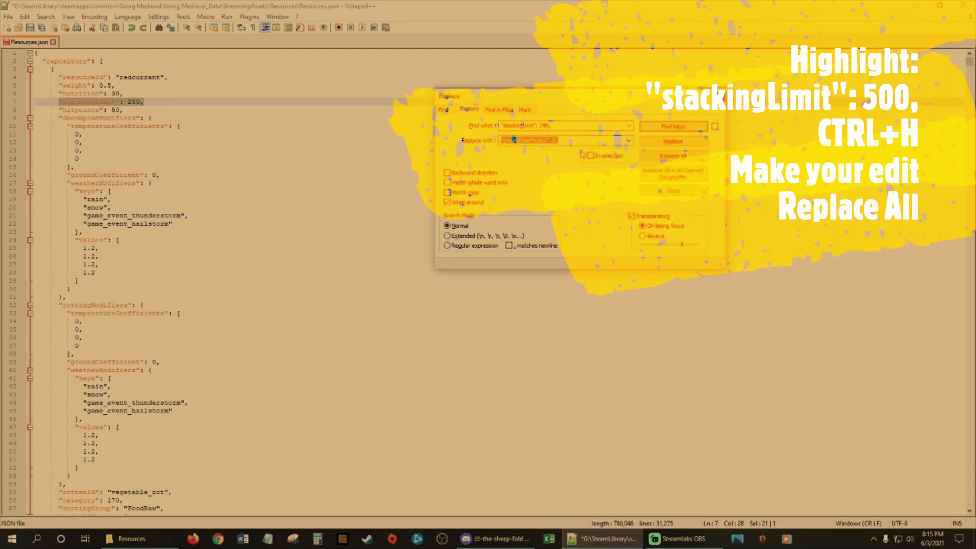
key(BackSpace)
click(562, 125)
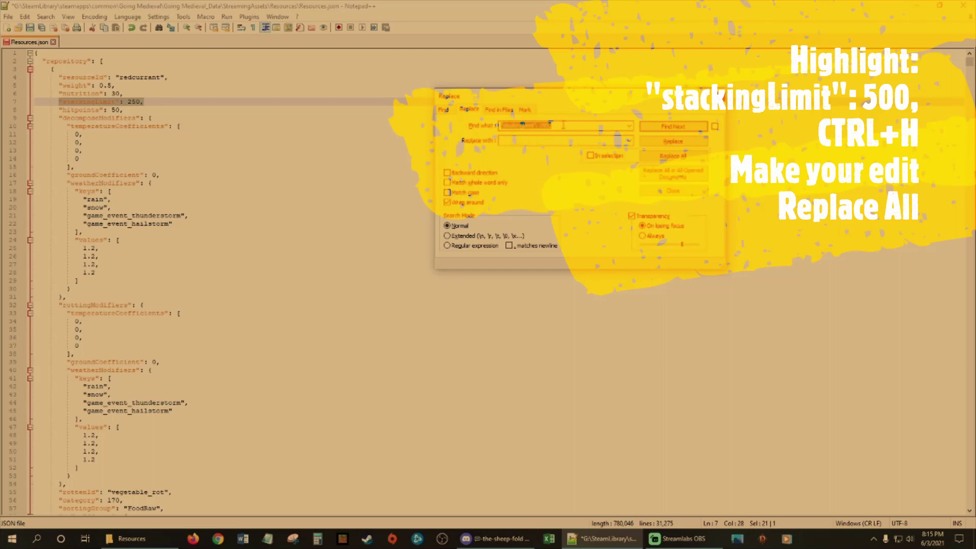
key(ctrl+c)
click(514, 140)
key(ctrl+v)
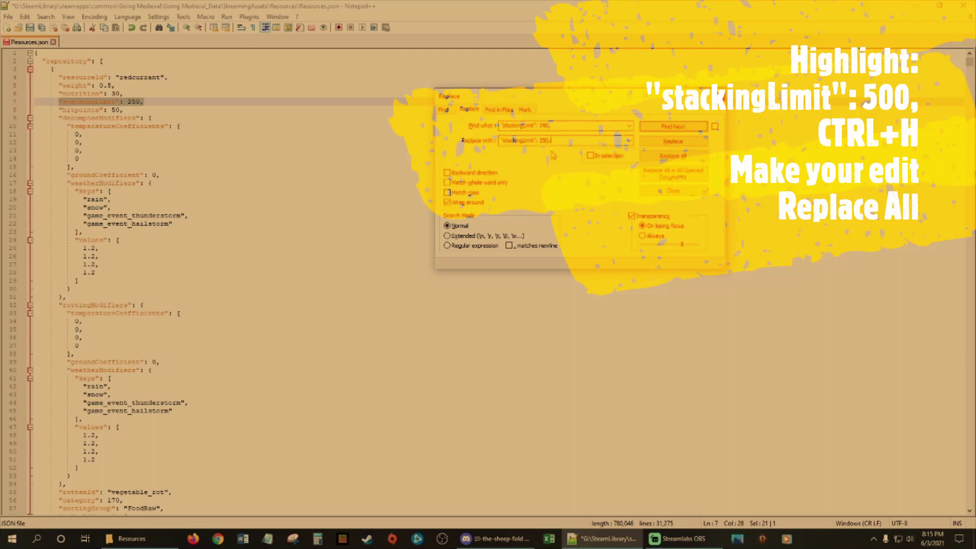
key(Left)
key(Left)
key(Left)
key(BackSpace)
text(0)
click(687, 157)
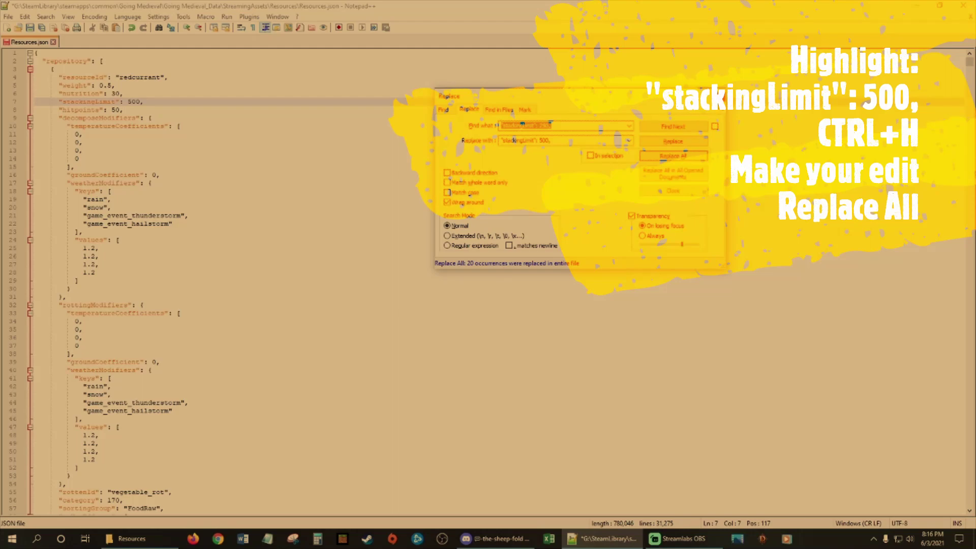
key(Escape)
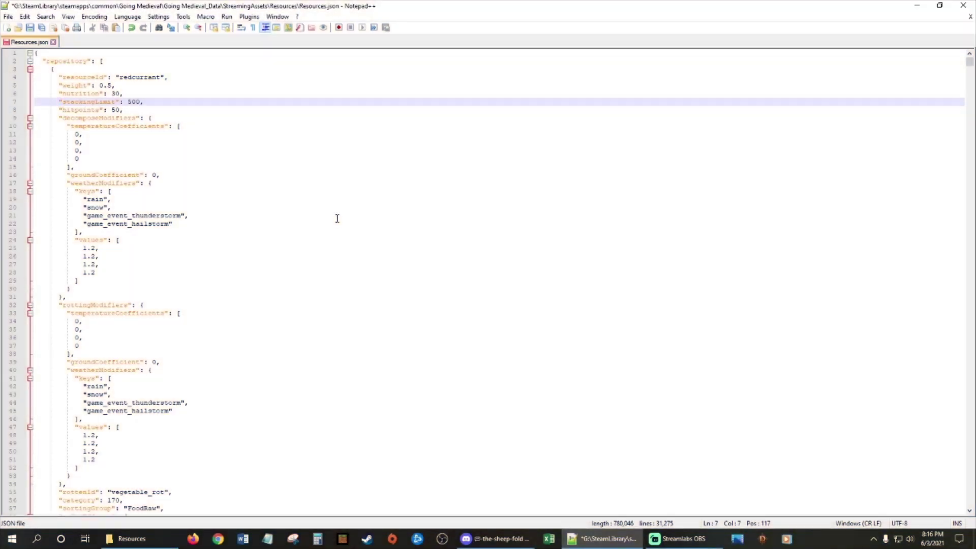
click(160, 109)
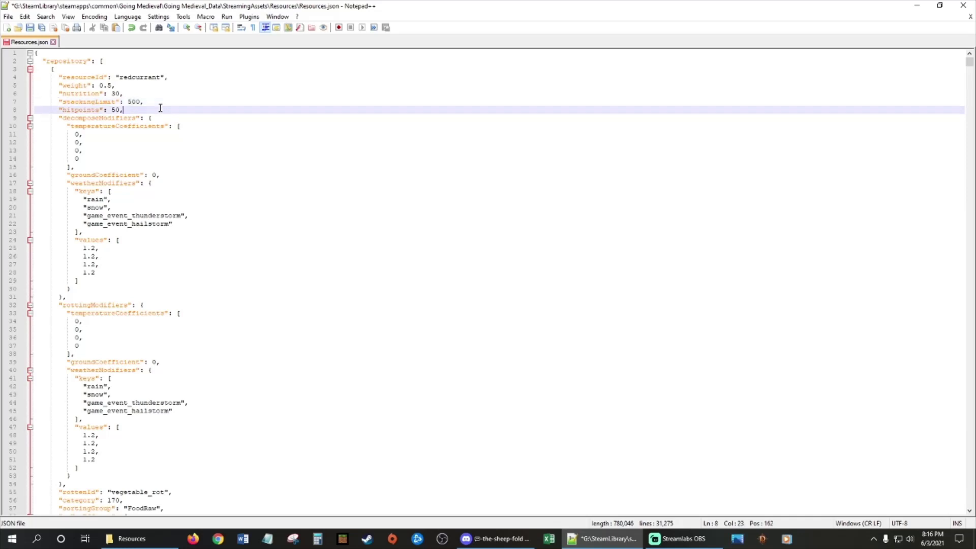
click(114, 135)
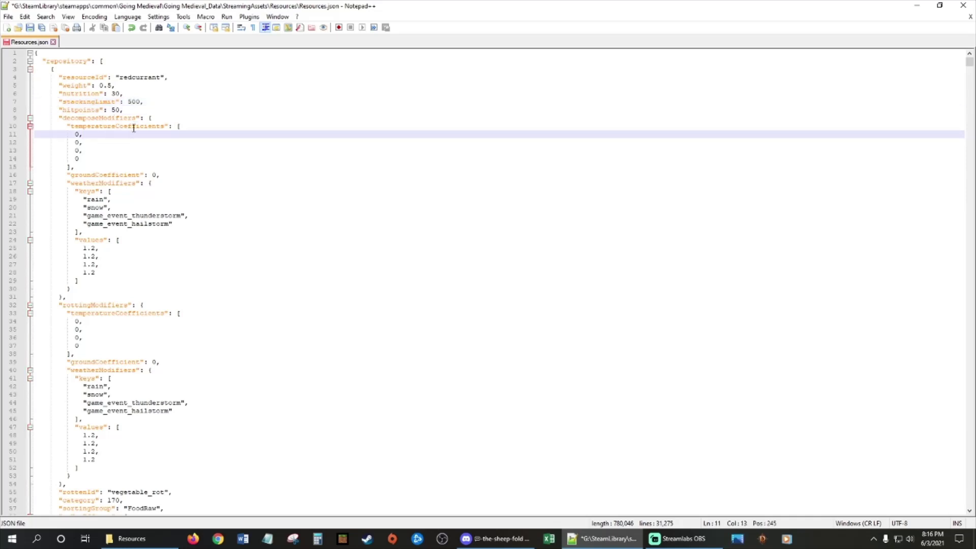
click(109, 142)
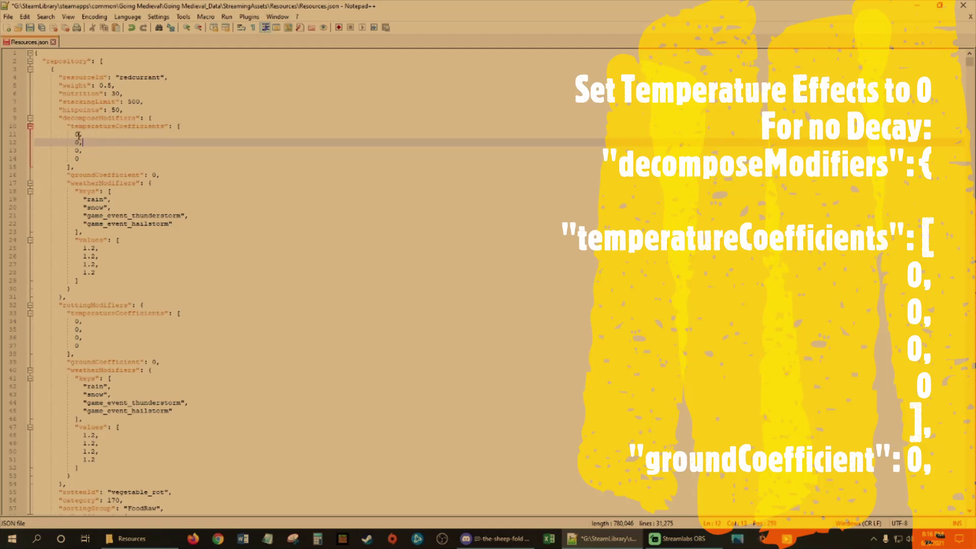
click(79, 134)
click(79, 143)
click(79, 151)
click(78, 158)
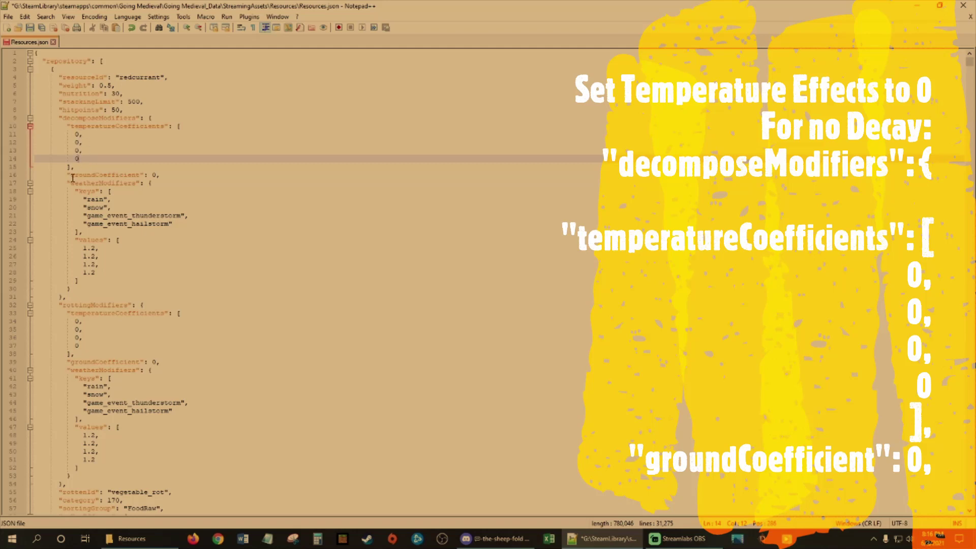
click(157, 176)
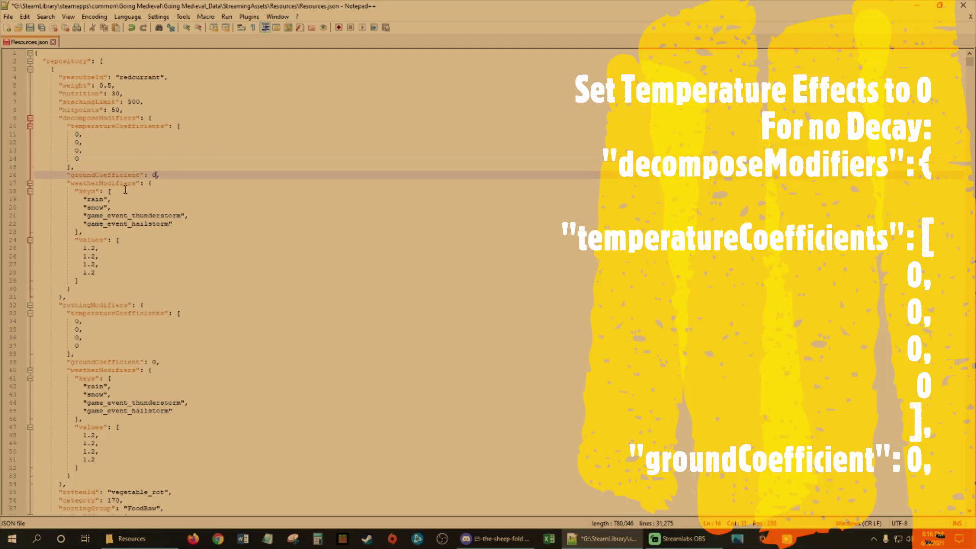